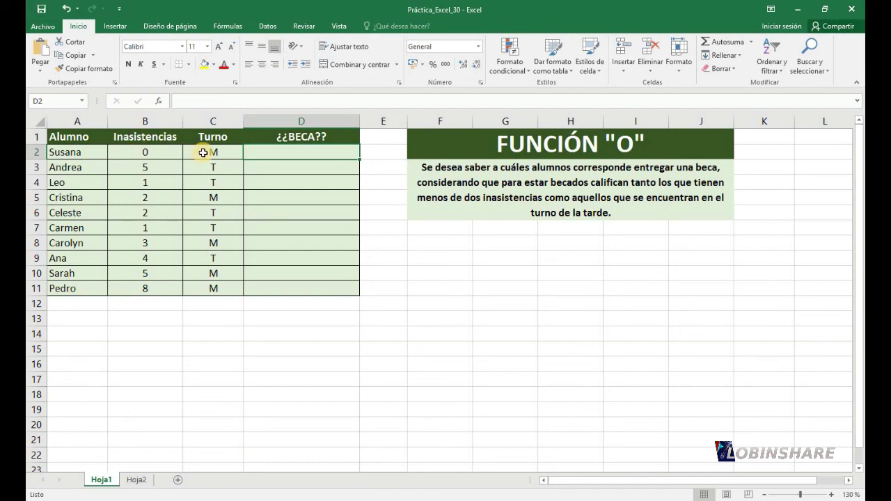
Review the student rows and their shift values, then select cell D2 for the scholarship formula
left_click_drag(91, 153, 187, 158)
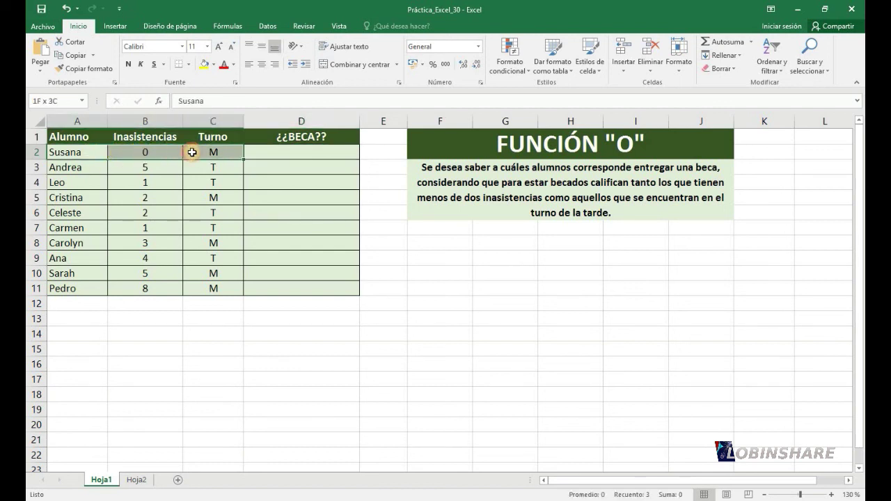
left_click_drag(89, 182, 197, 182)
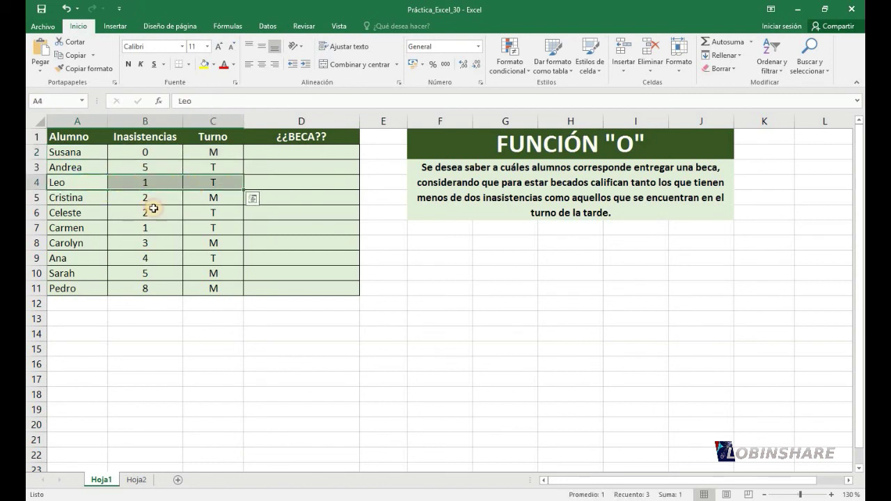
left_click_drag(90, 214, 200, 218)
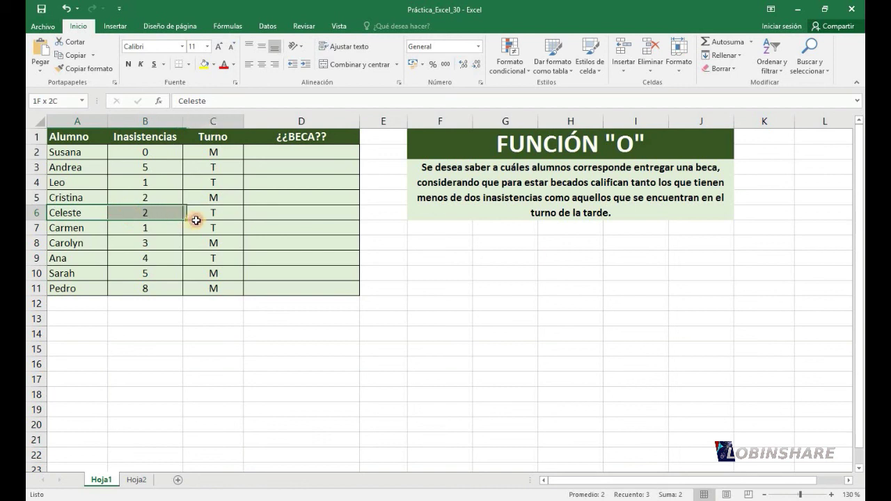
left_click(208, 182)
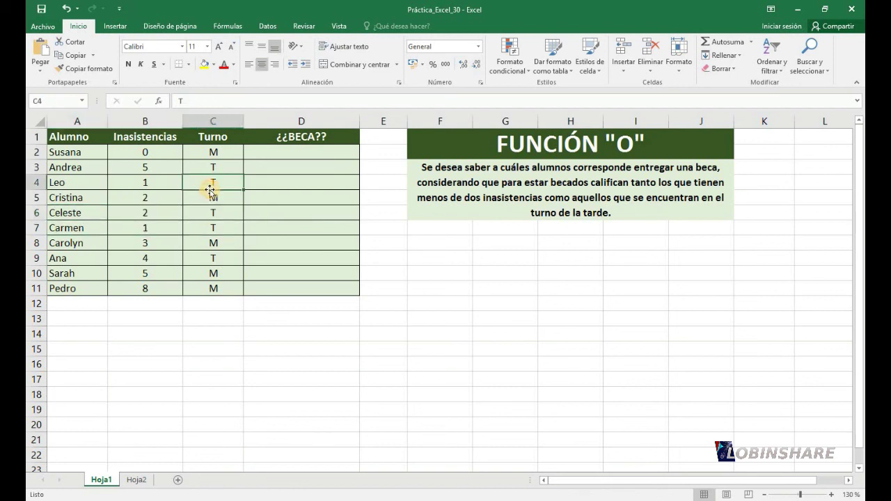
left_click(289, 153)
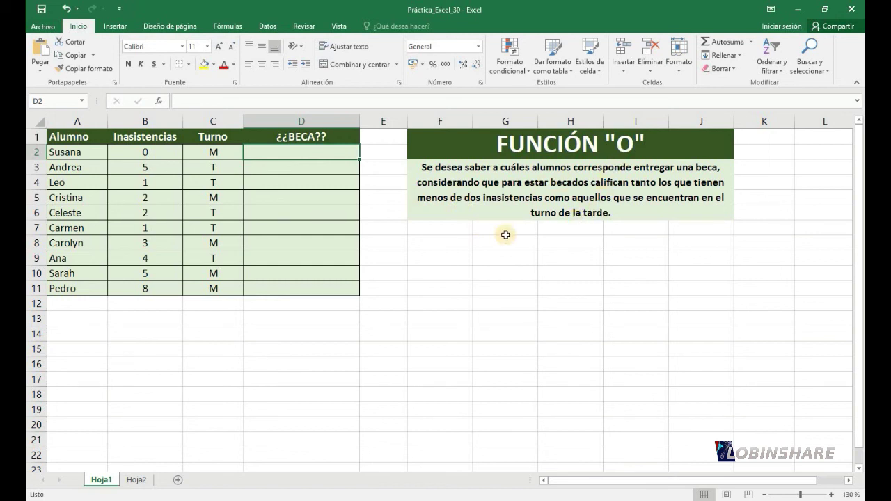
left_click(315, 154)
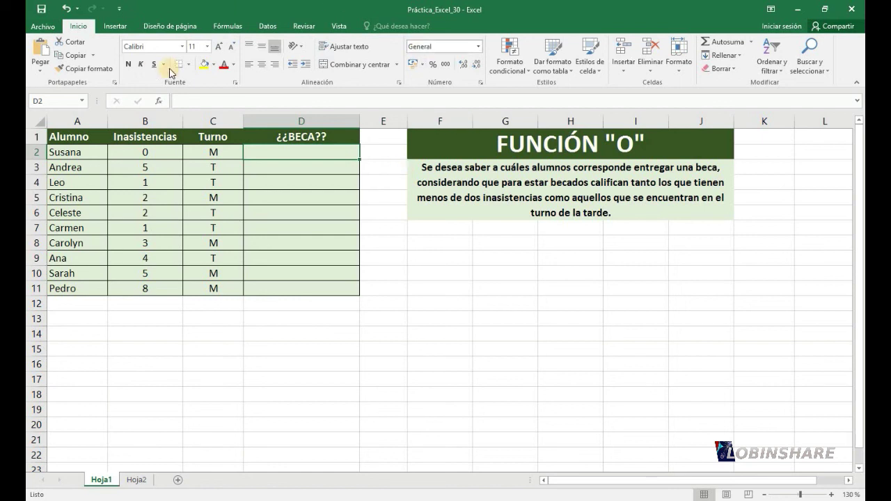
Insert the SI function from the Lógica category into D2
left_click(160, 102)
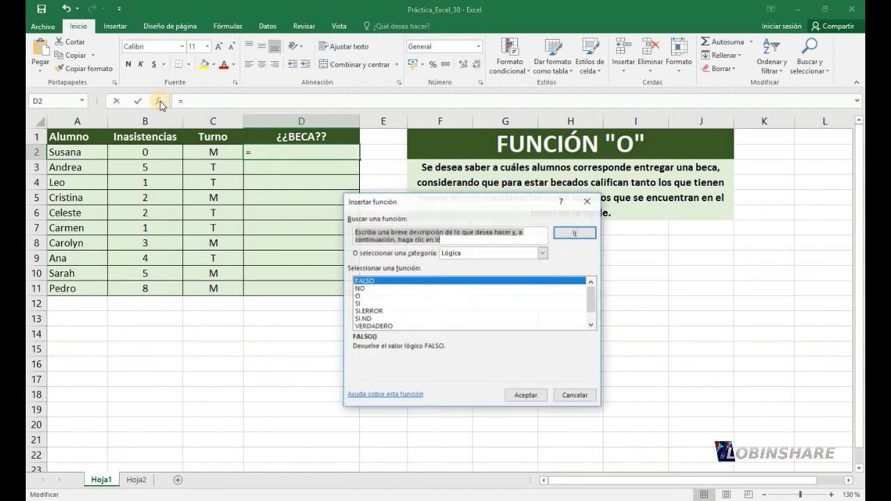
left_click(459, 253)
left_click(465, 332)
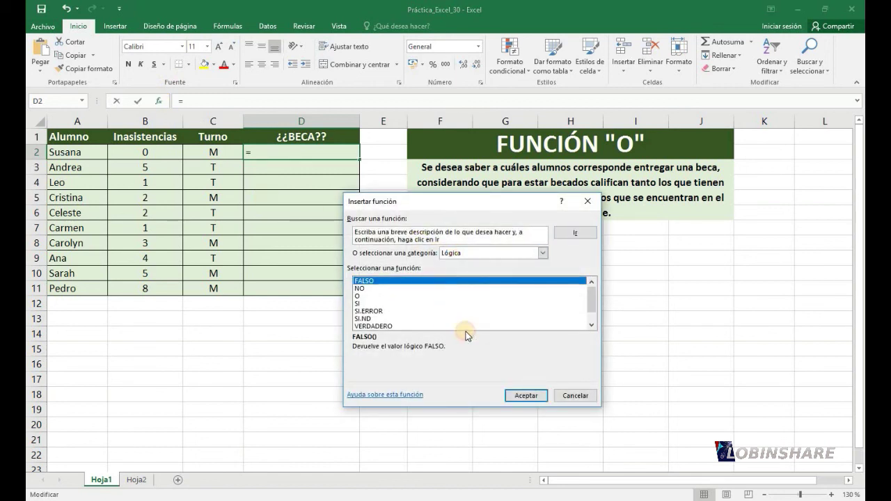
left_click(364, 304)
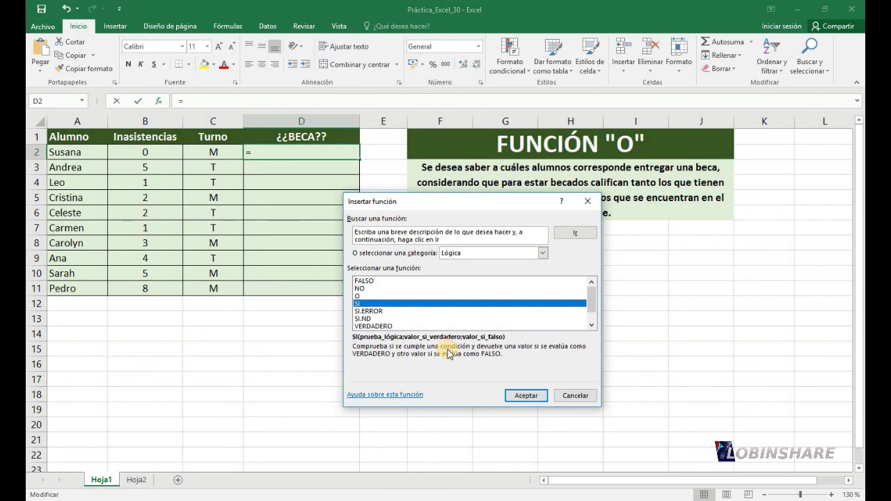
left_click(543, 396)
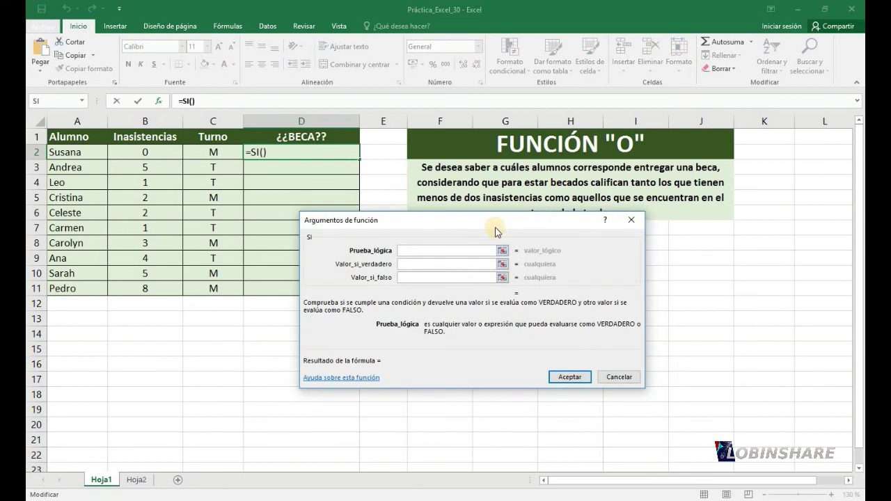
left_click_drag(496, 231, 583, 266)
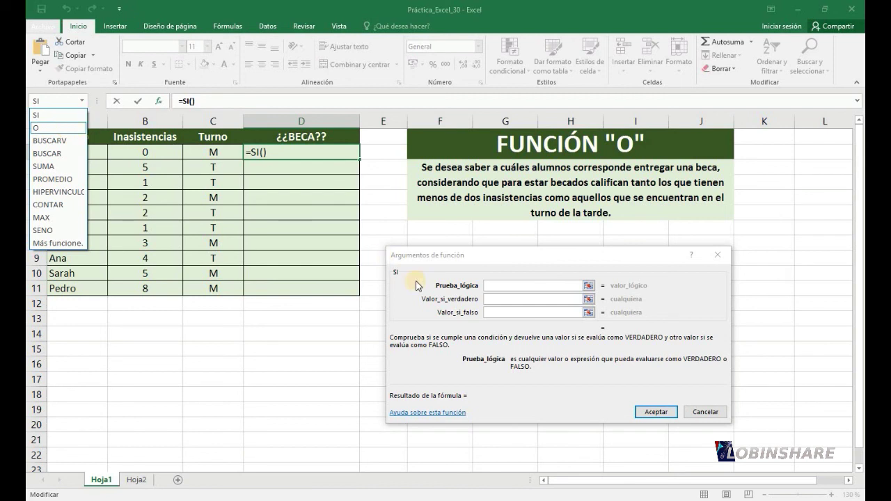
Nest an O function in the SI logical test with B2<2 as its first condition
left_click(494, 285)
left_click(494, 285)
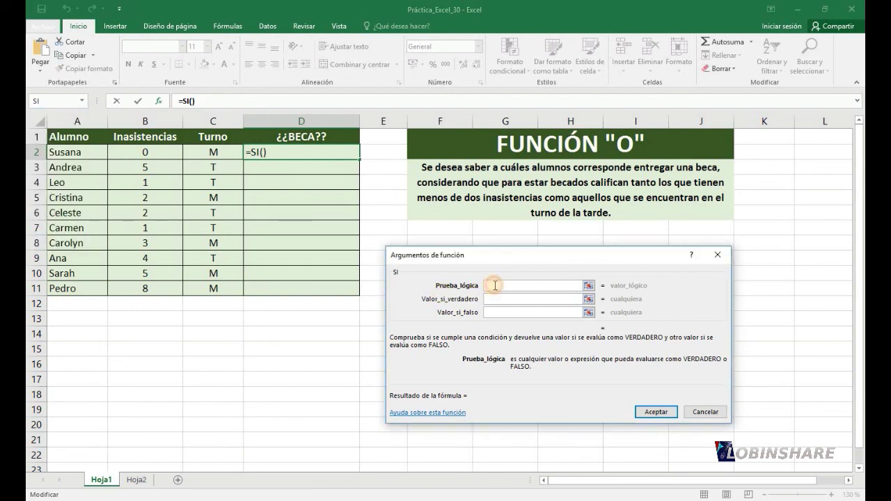
left_click(83, 102)
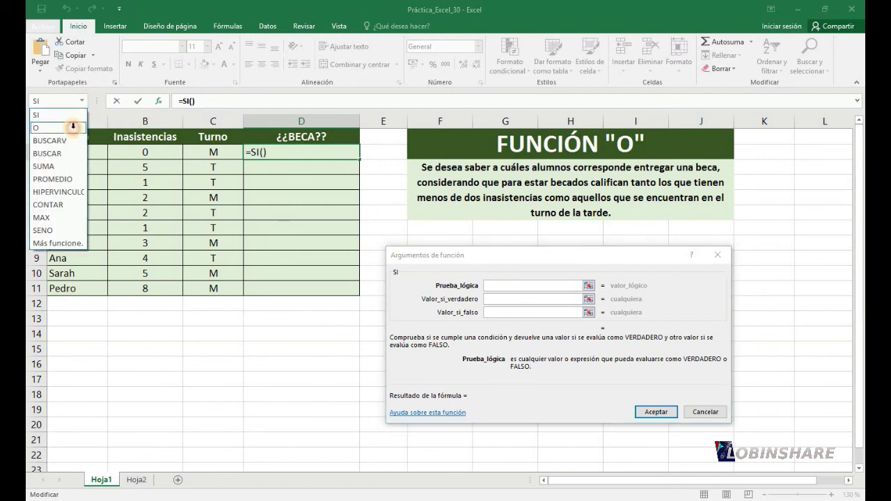
left_click(74, 131)
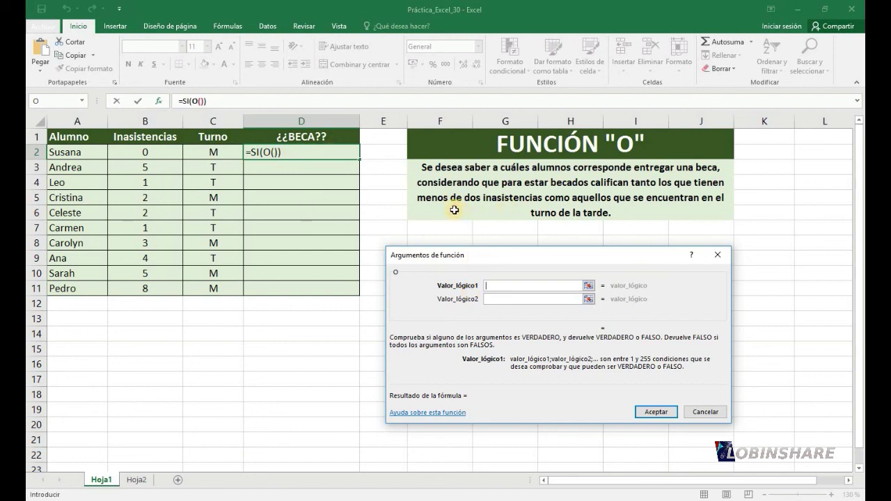
left_click(162, 148)
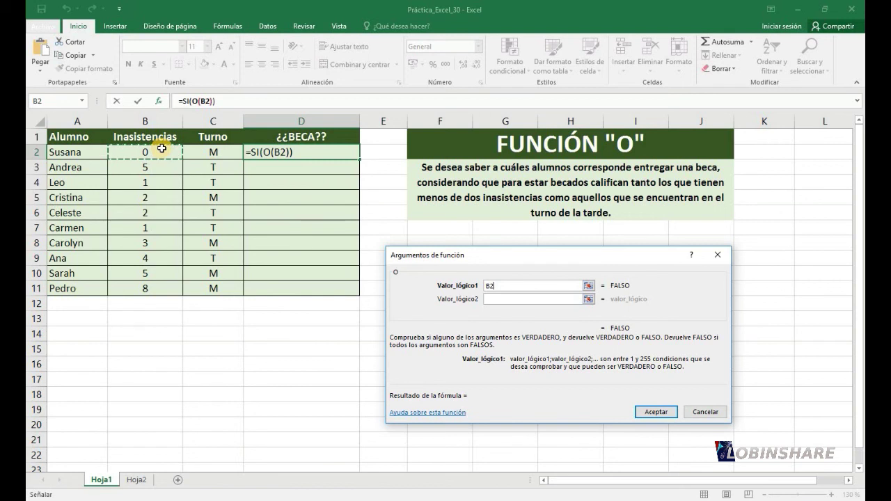
type("<")
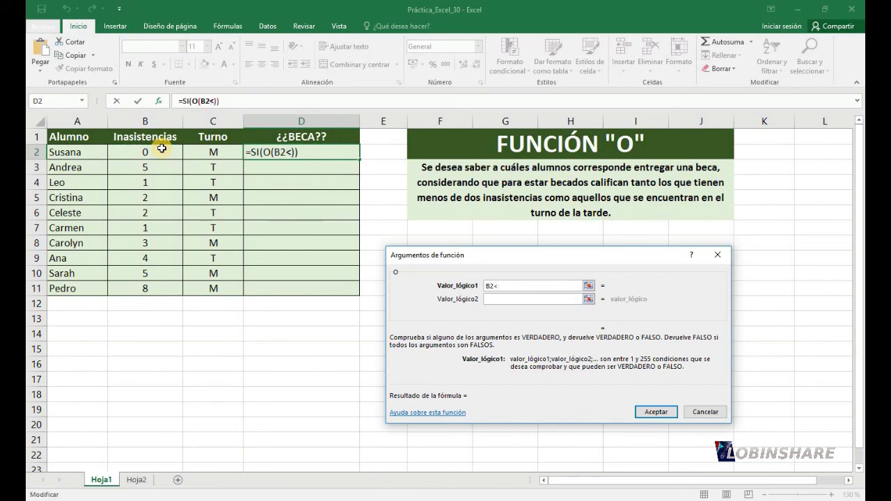
type("2")
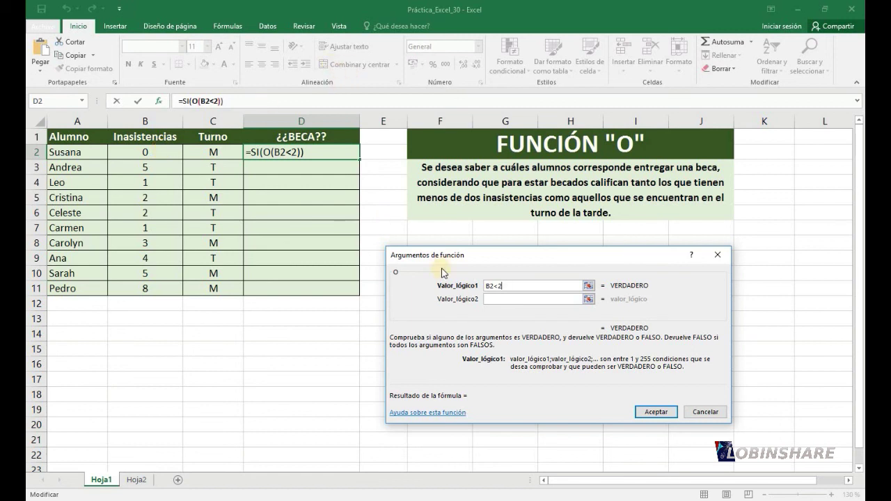
left_click(499, 295)
left_click(509, 299)
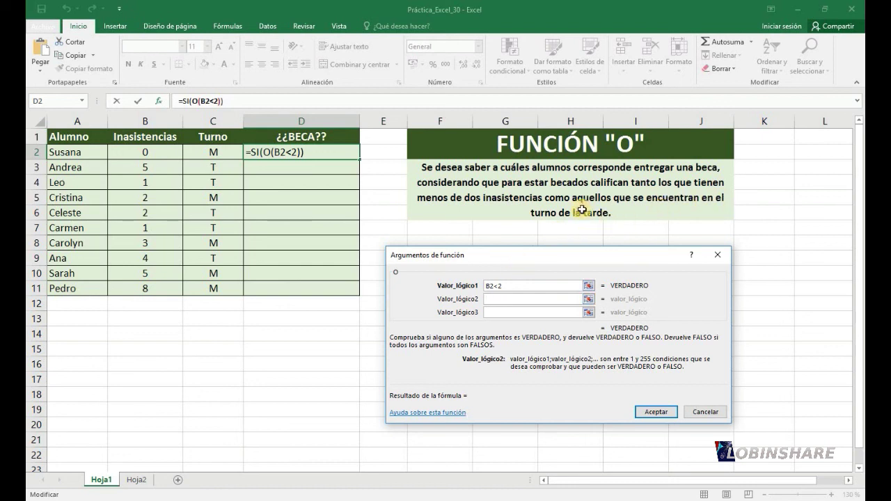
Add C2="T" as the second O condition and return to the SI arguments
left_click(215, 152)
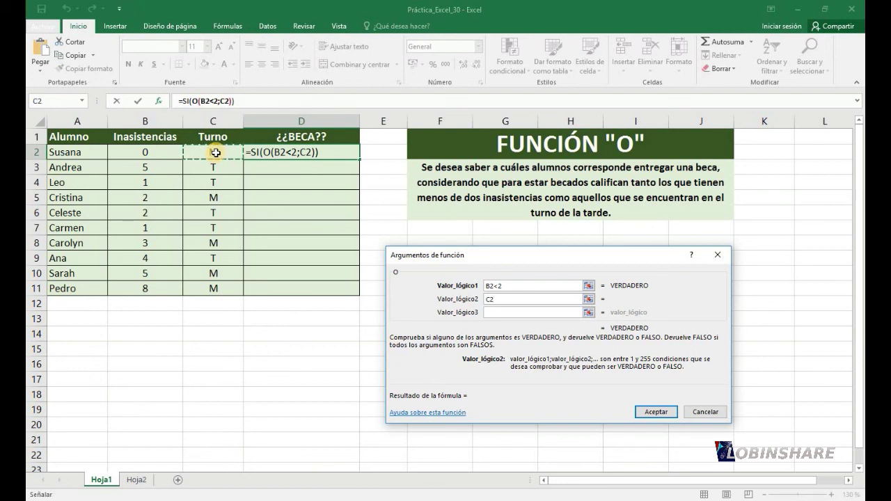
type("=")
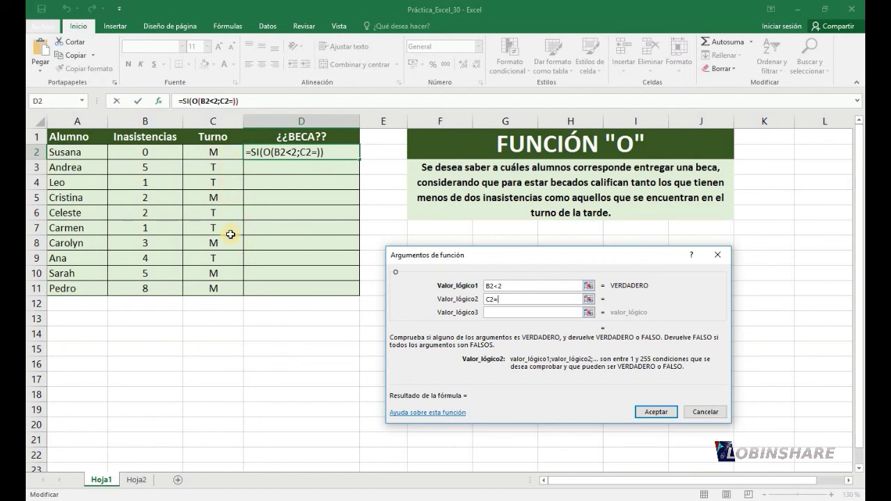
type("T")
type("\"")
type("\"")
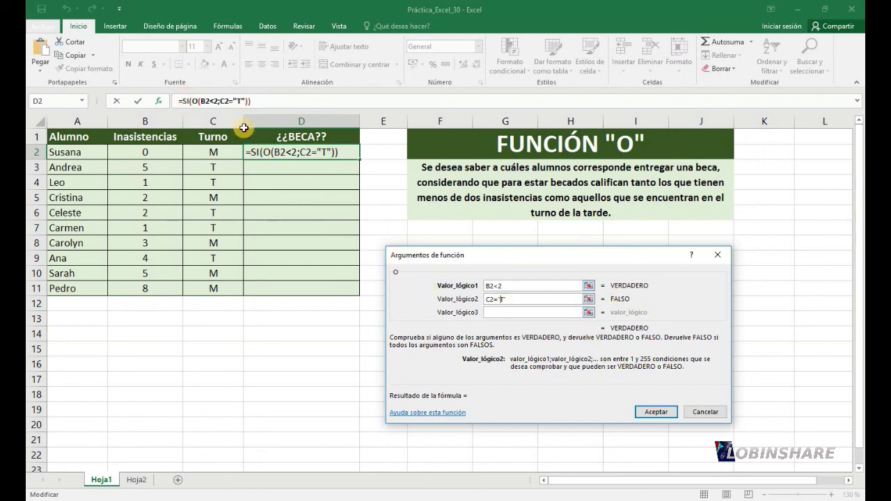
left_click(186, 101)
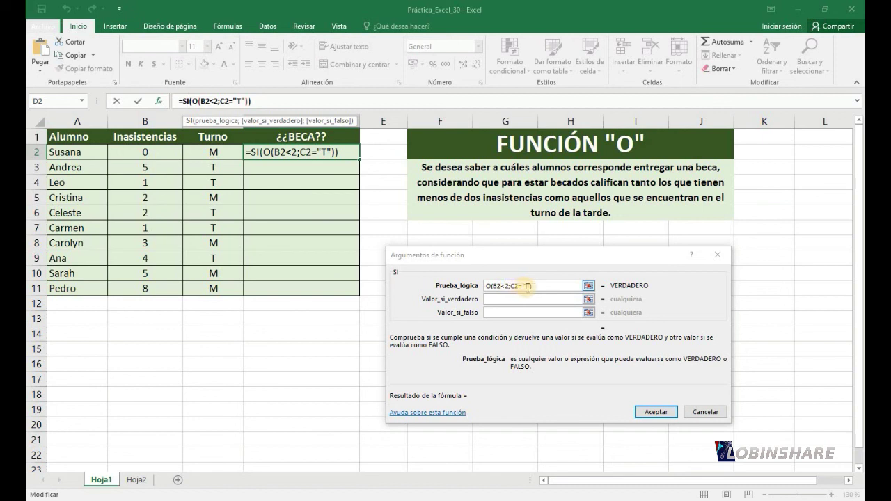
Enter 'Si le corresponde Beca' as the true result and 'No le corresponde Beca' as the false result
left_click(509, 298)
type("Si le corresponde Beca")
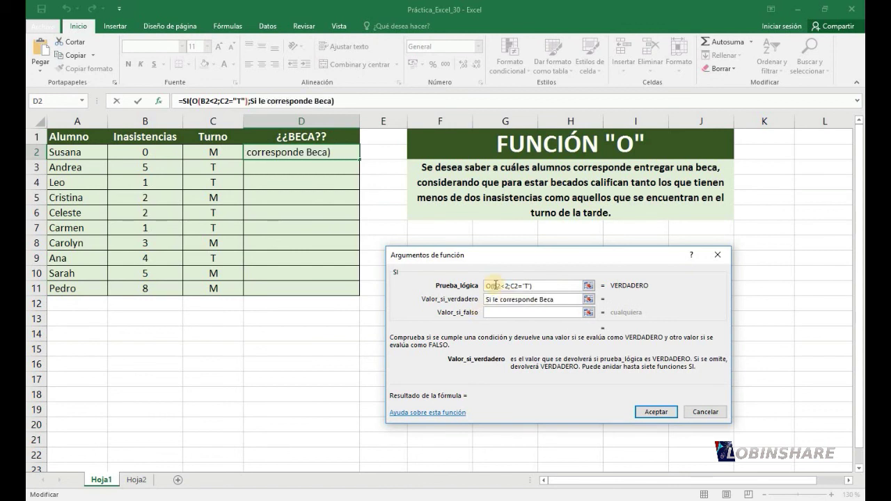
left_click(497, 313)
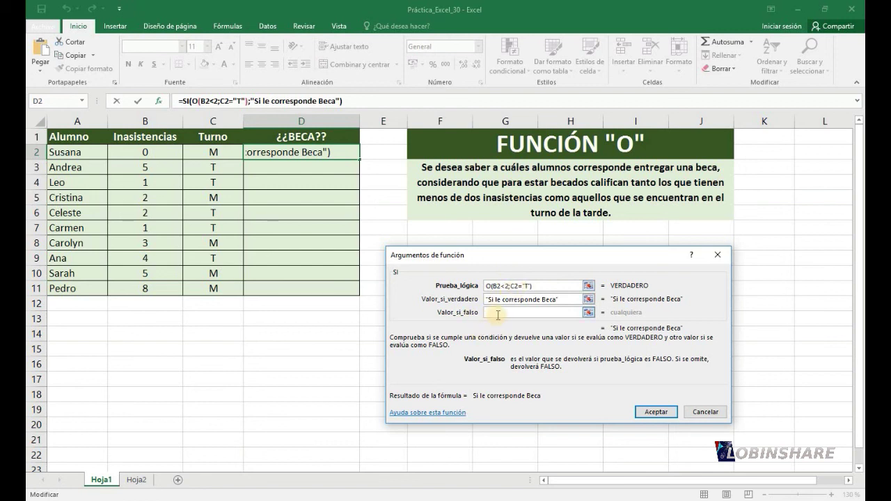
type("No le corresponde ")
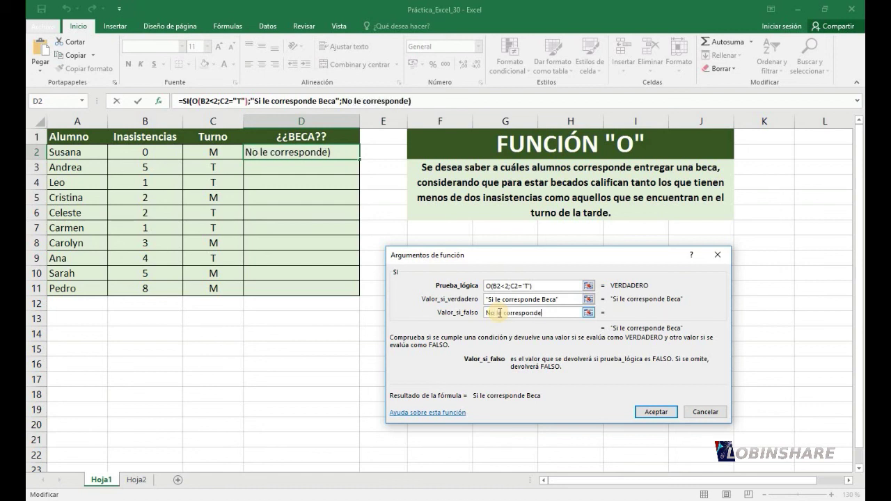
type("Beca")
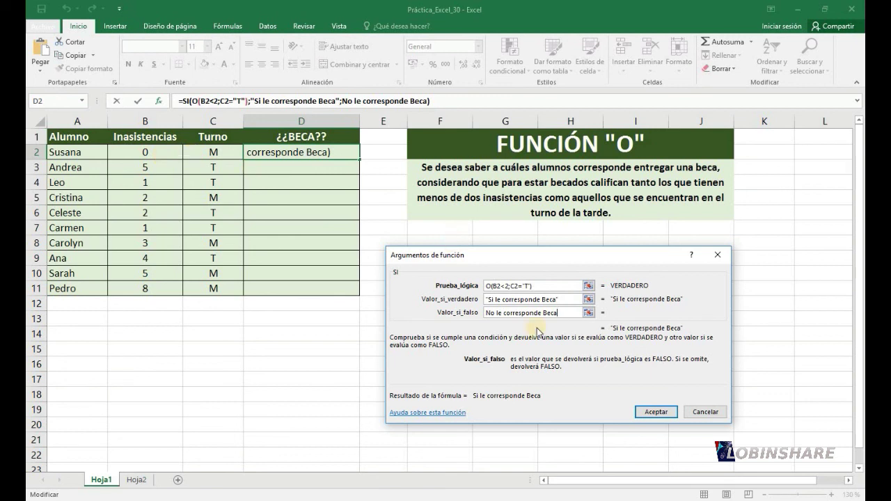
left_click(638, 411)
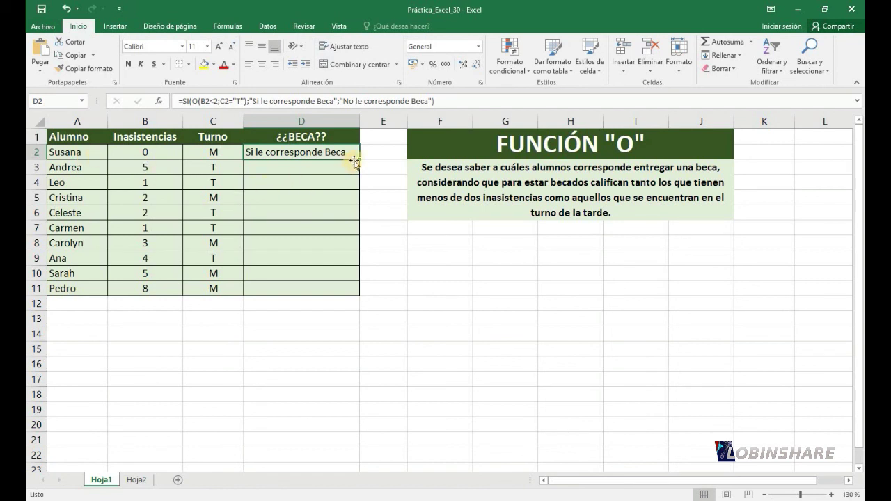
Copy D2's formula down to D11 and verify Cristina's result against her absences and shift
left_click_drag(359, 159, 351, 294)
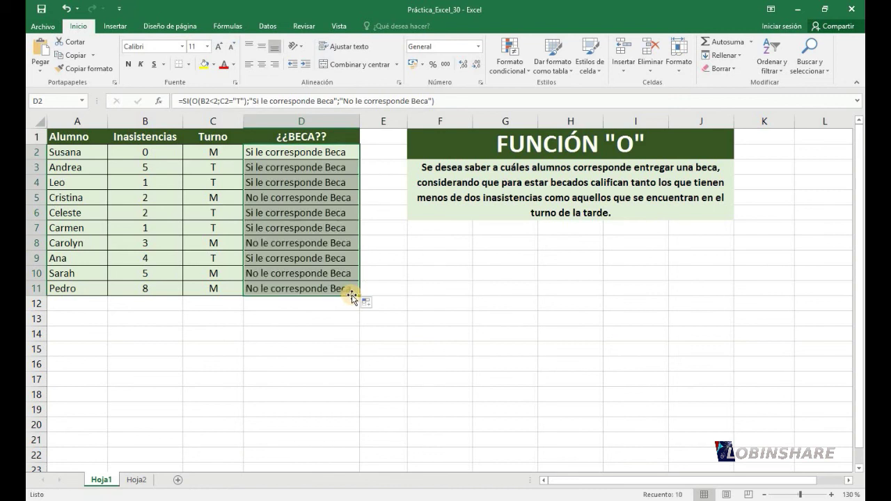
left_click(341, 259)
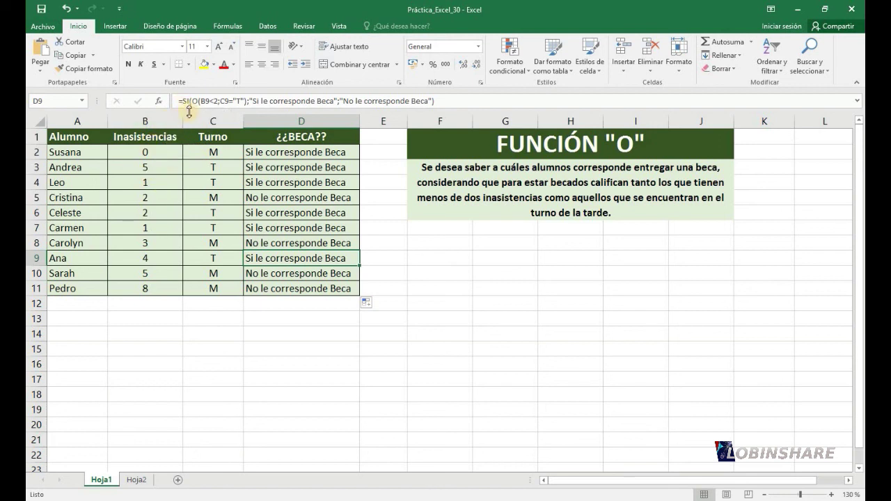
left_click(264, 201)
left_click_drag(98, 199, 267, 197)
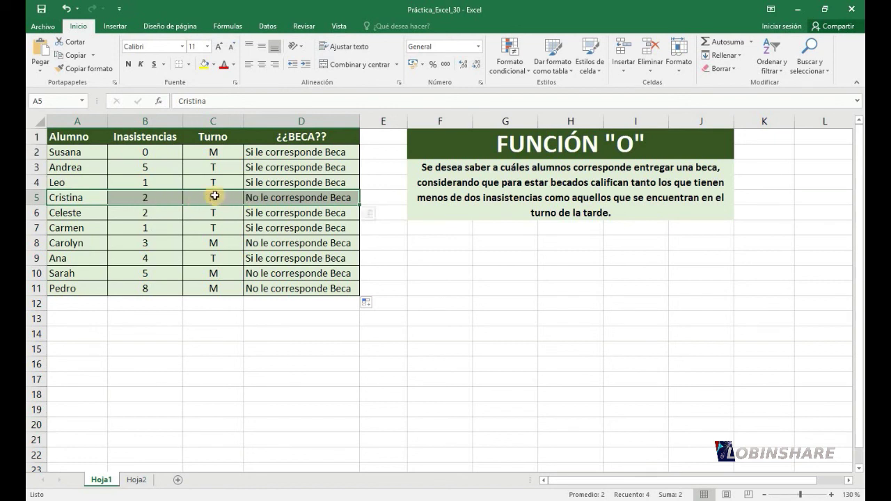
left_click(270, 198)
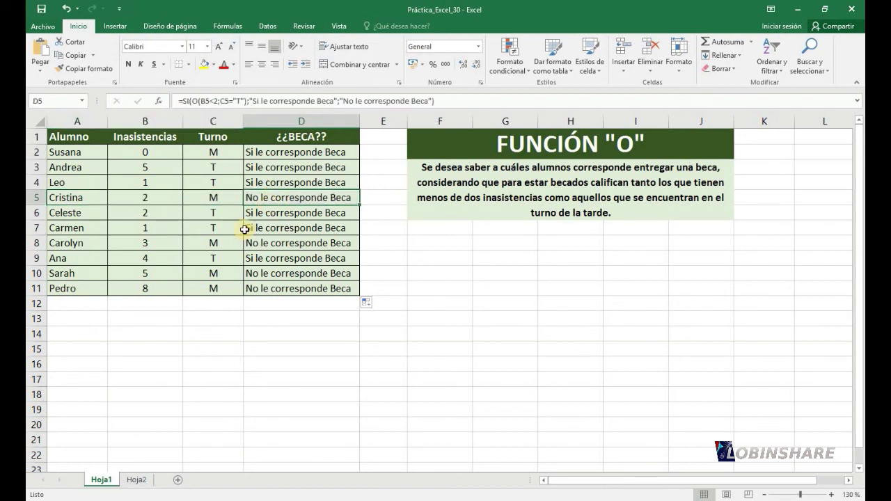
Switch to Hoja2, zoom in, review Susana's absences, shift and years, then select E2
left_click(136, 479)
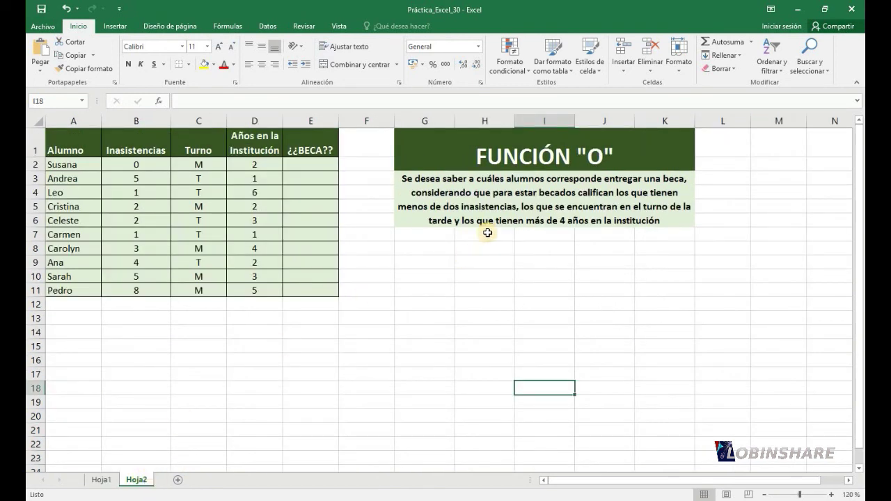
left_click(831, 494)
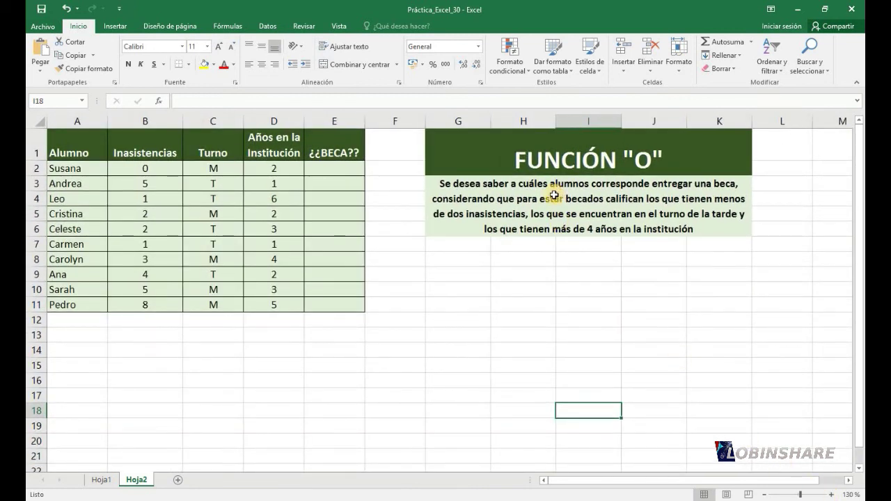
left_click(212, 169)
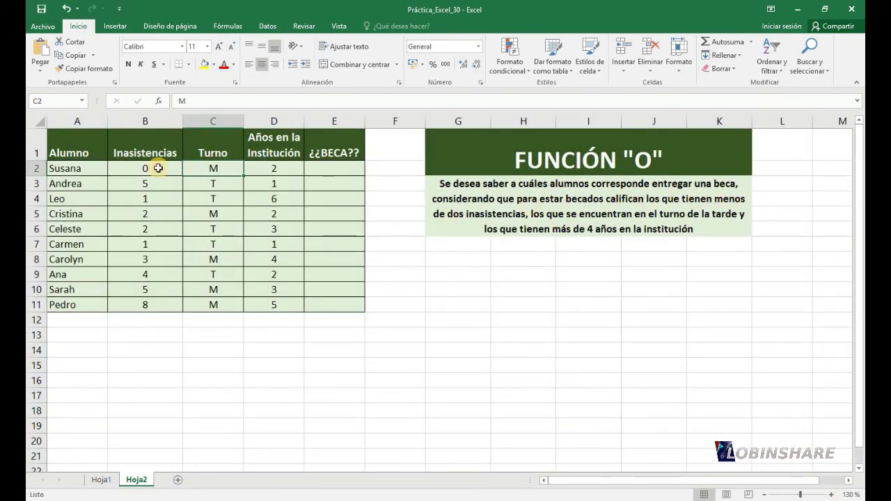
left_click(158, 169)
left_click(191, 169)
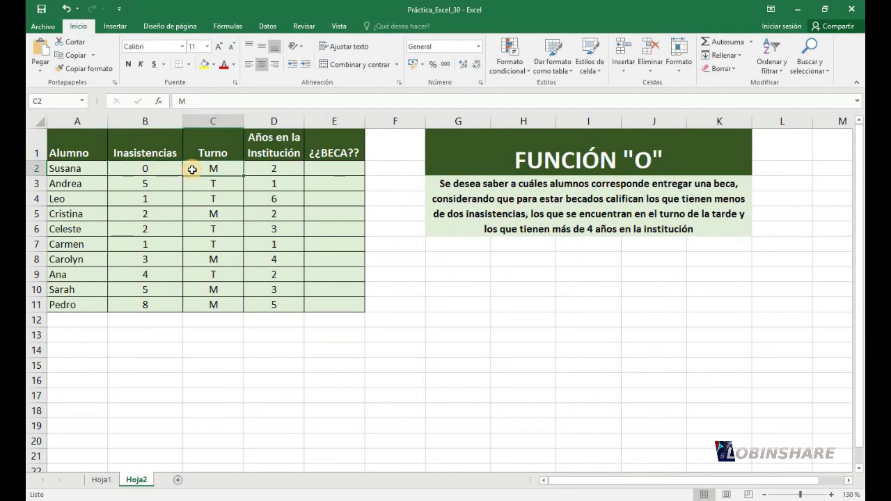
left_click(272, 172)
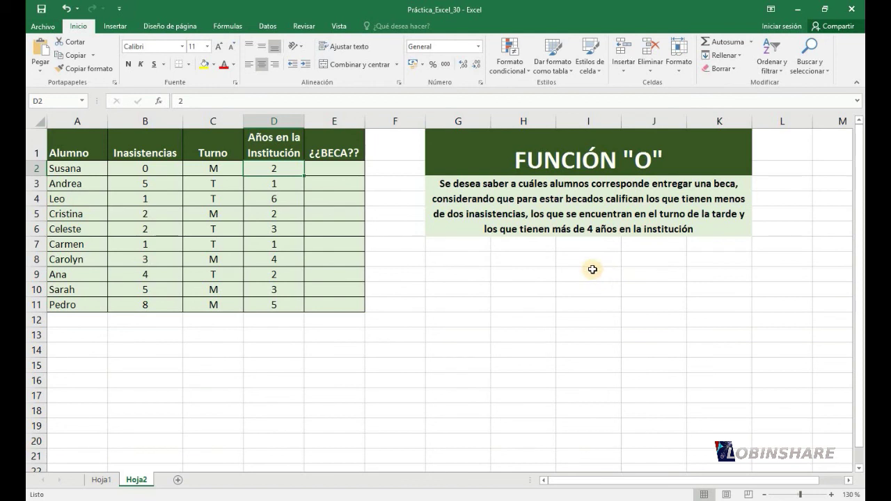
left_click(347, 168)
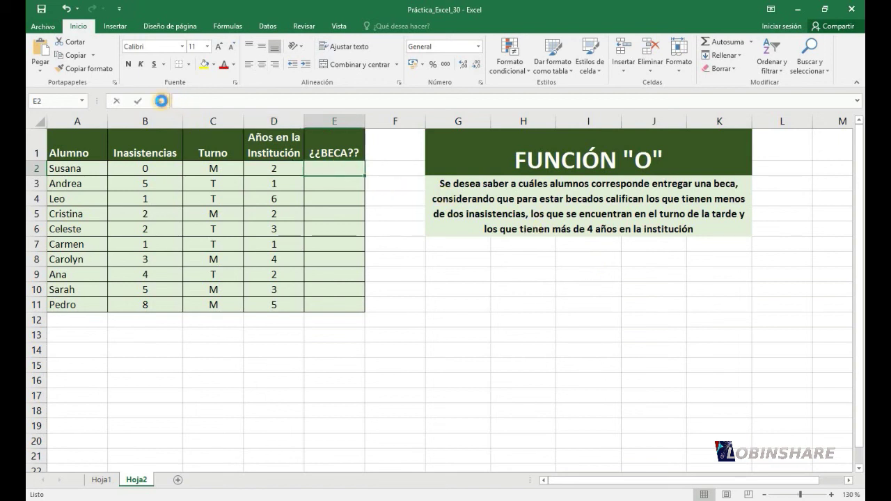
Insert SI into E2 and nest an O function in its logical test
left_click(160, 100)
left_click(444, 338)
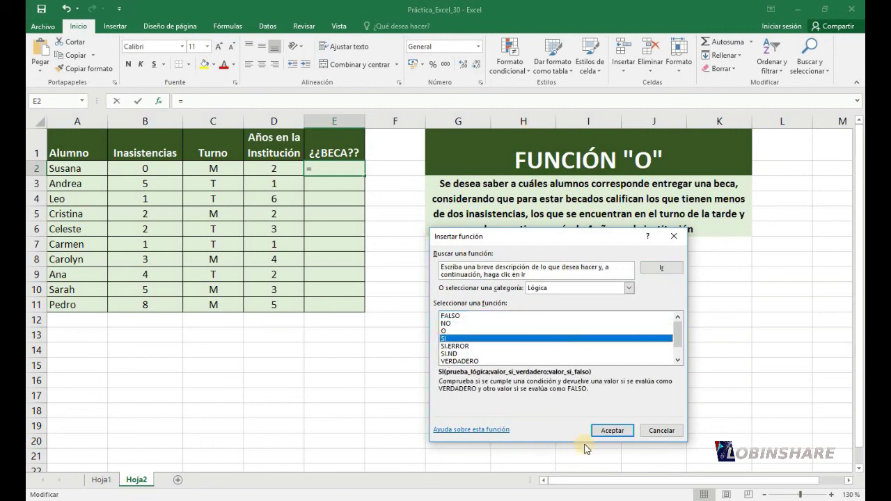
left_click(612, 430)
left_click(509, 285)
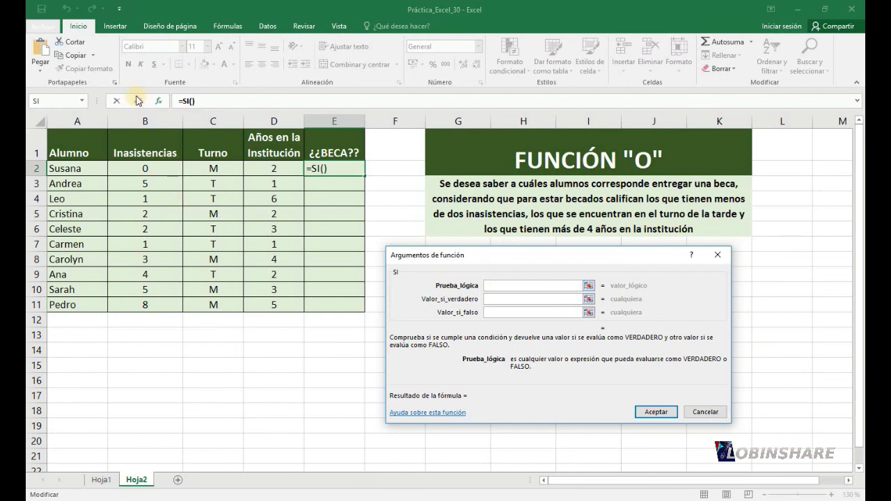
left_click(84, 101)
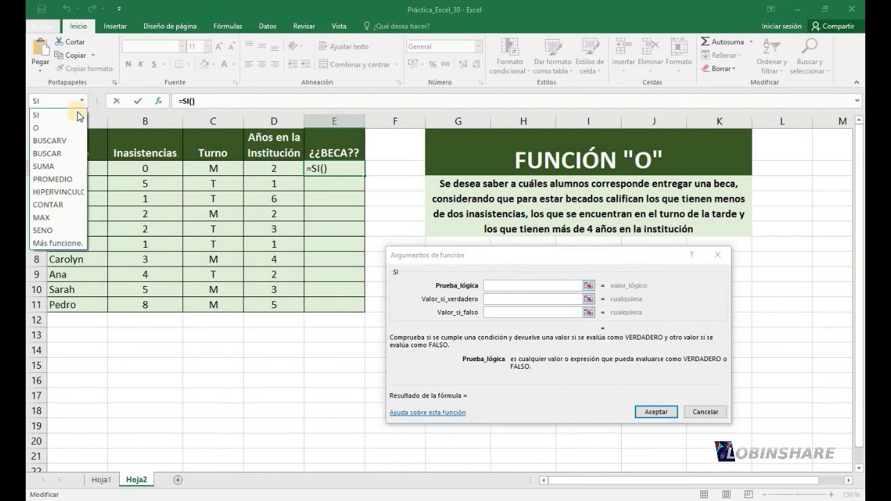
left_click(74, 128)
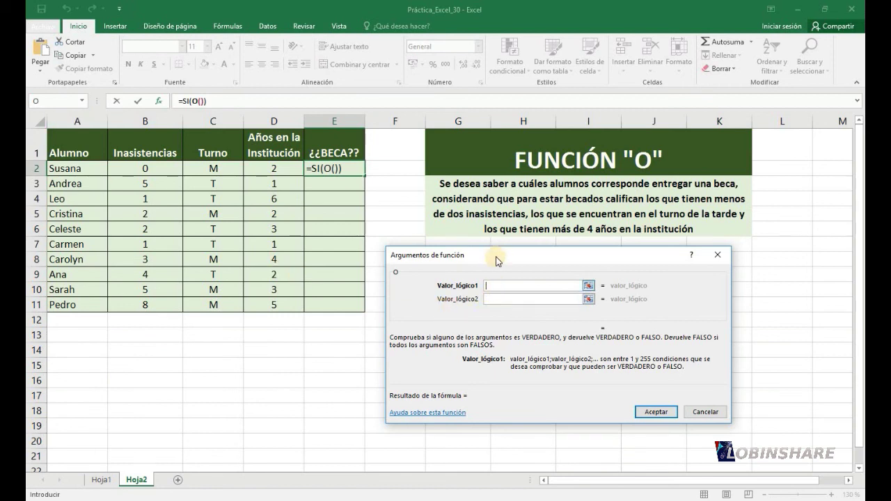
Enter B2<2 as the first O condition
left_click(129, 170)
left_click(129, 170)
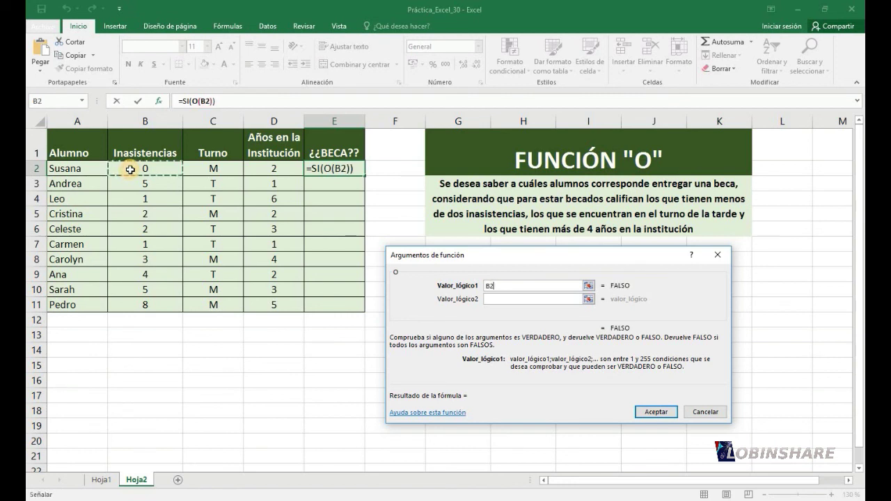
type("<")
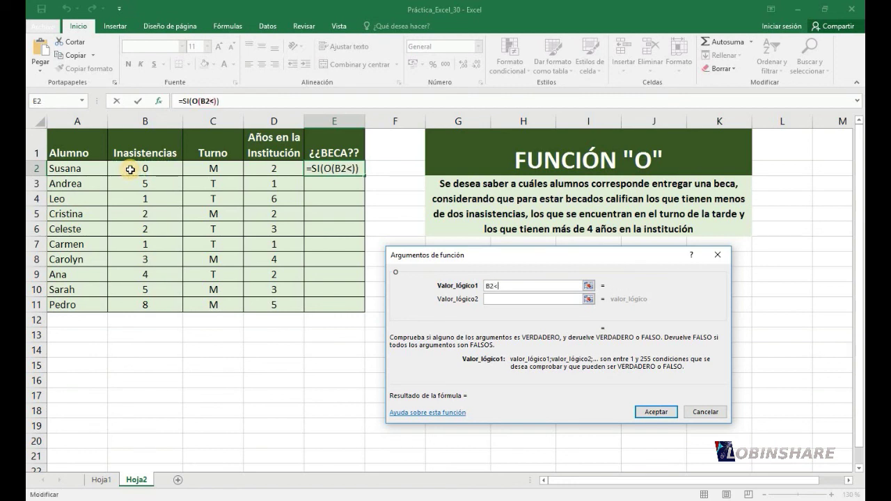
type("2")
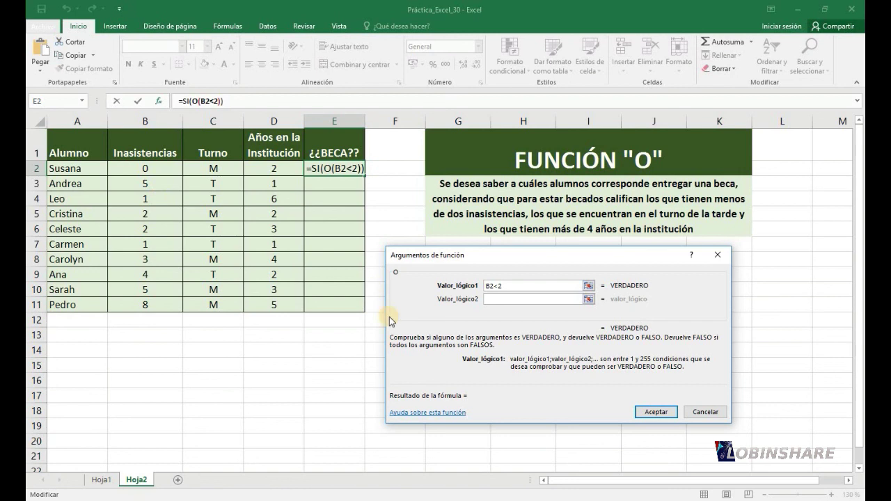
left_click(499, 301)
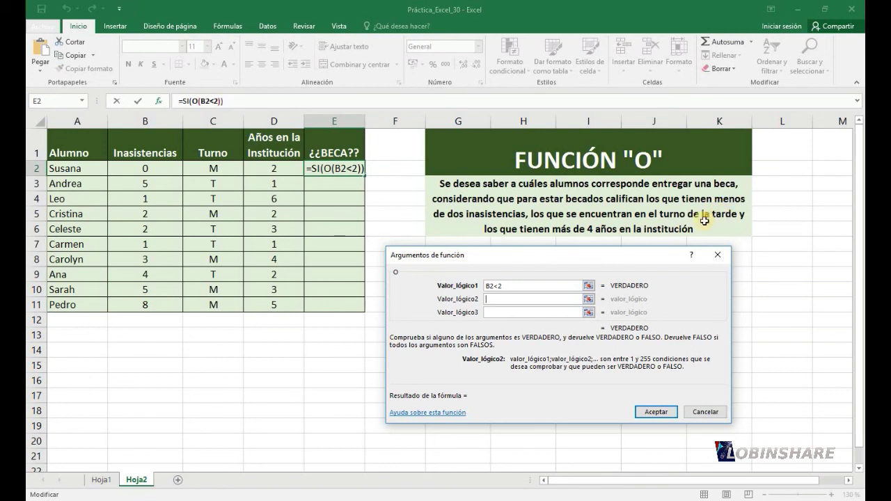
Add C2="T" as the second O condition
left_click(198, 168)
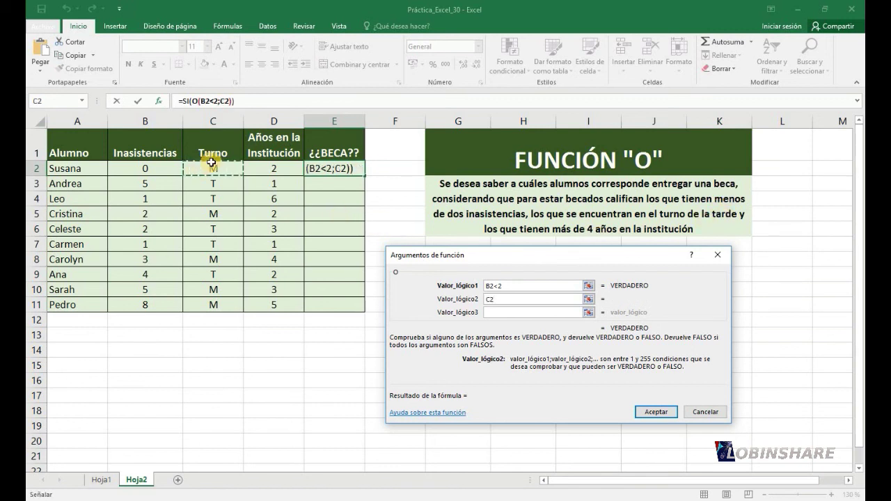
type("=T")
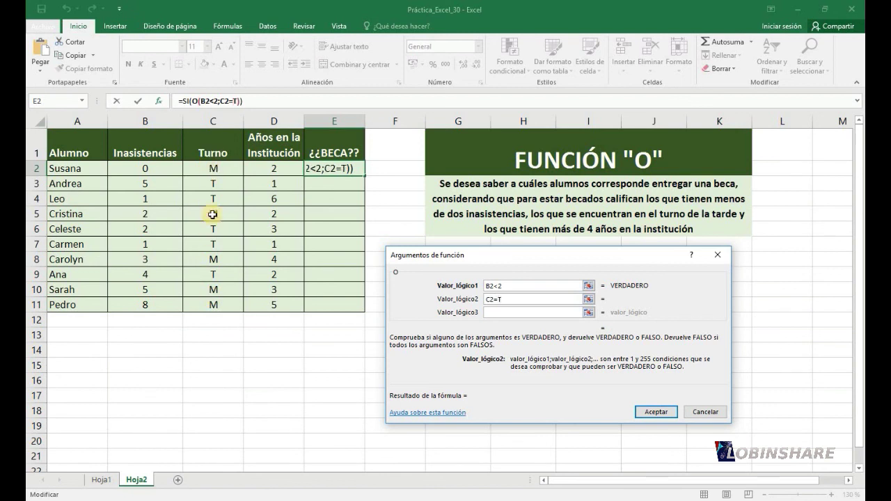
type("\"")
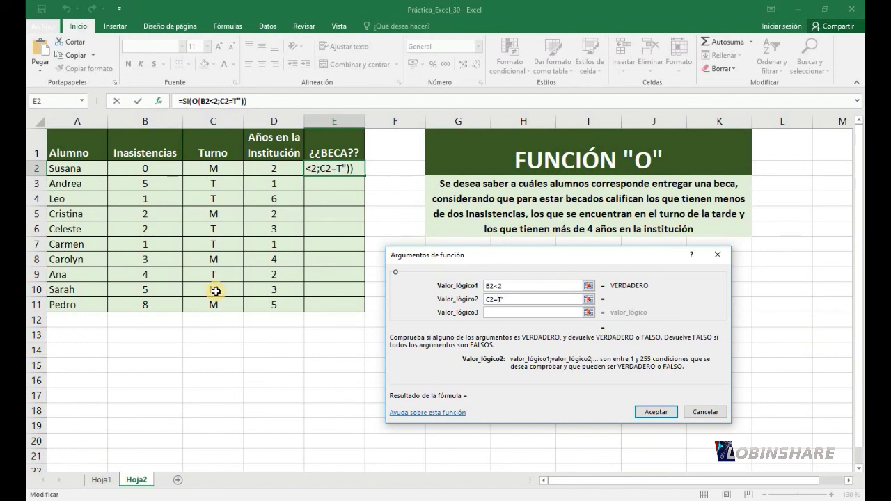
key("Left")
key("Left")
type("\"")
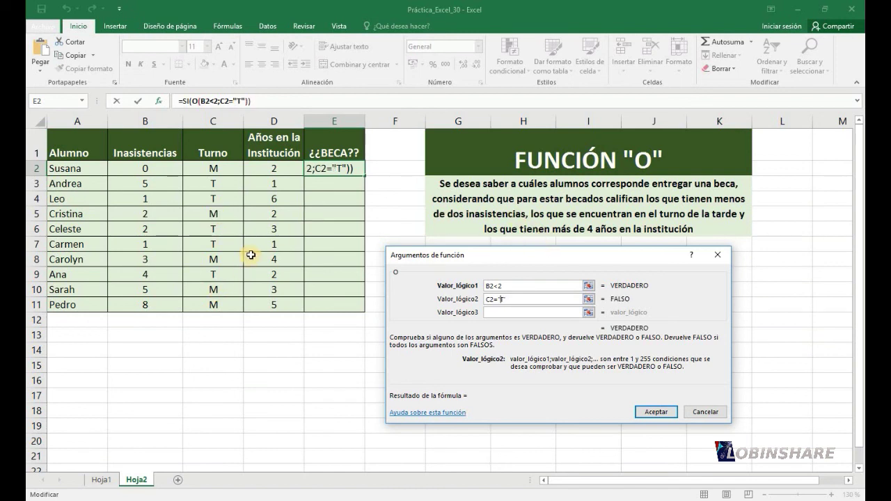
left_click(491, 288)
left_click(499, 300)
Add D2>4 as the third O condition
left_click(523, 315)
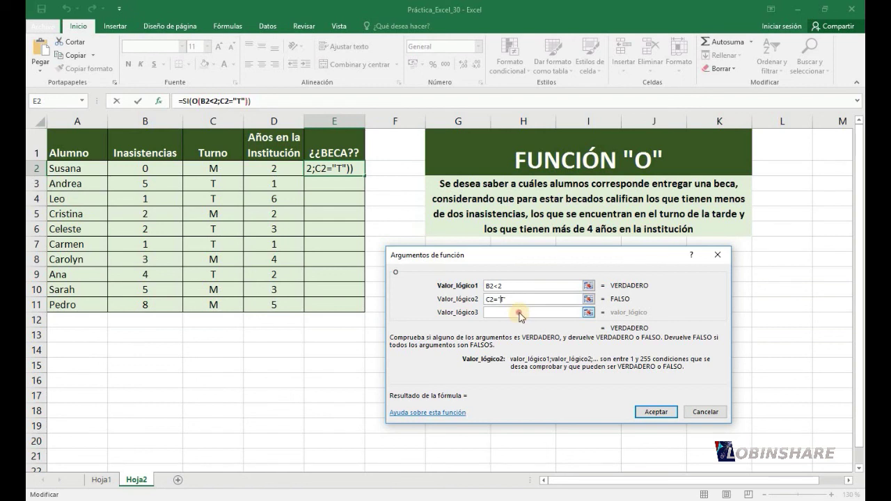
left_click(520, 315)
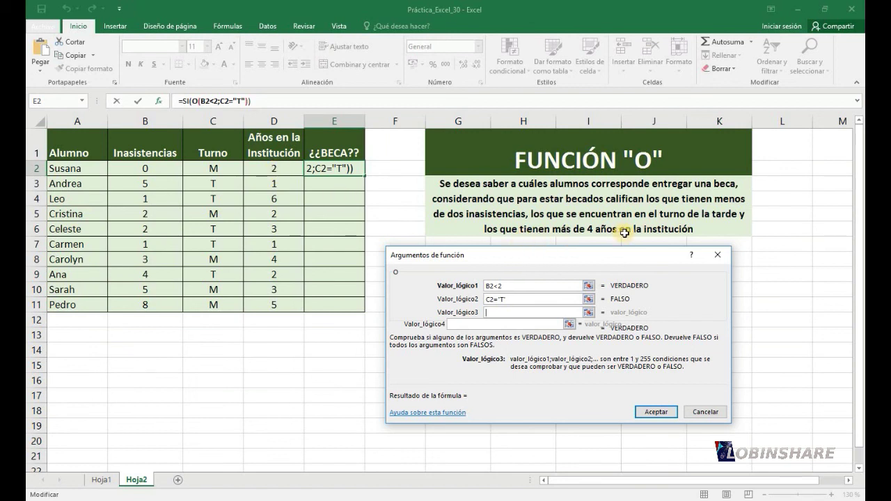
left_click(271, 165)
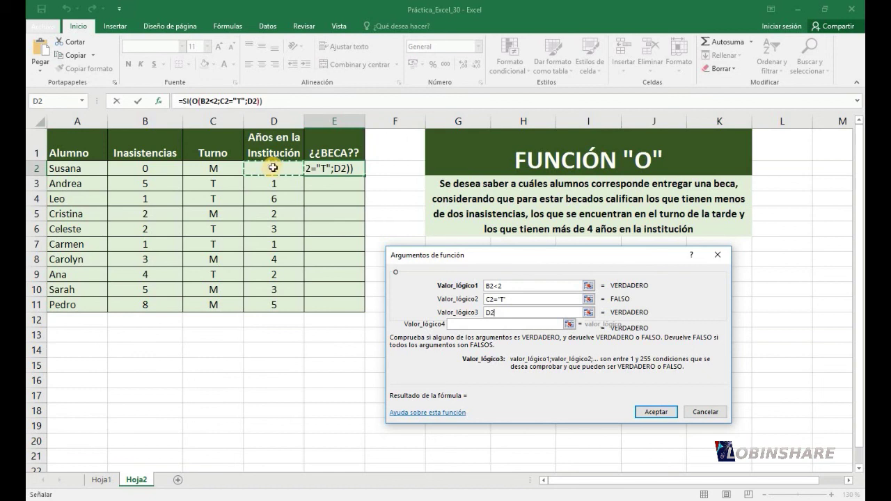
type(">")
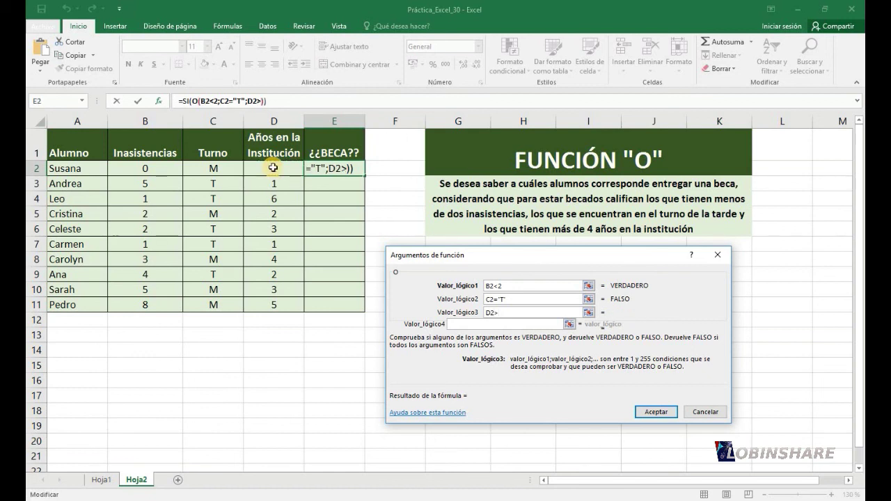
type("4")
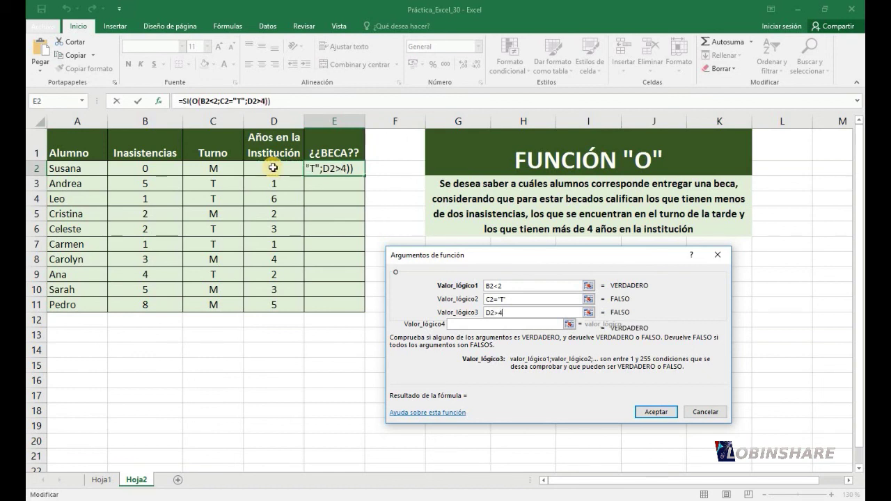
left_click(649, 412)
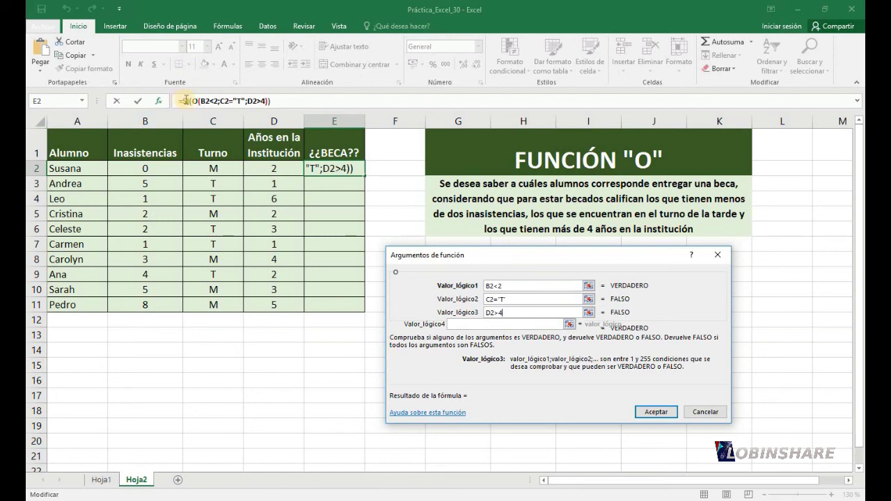
type("SI")
In SI's arguments, enter 'Si le corresponde Beca' and 'No le corresponde Beca' as the results
left_click(186, 101)
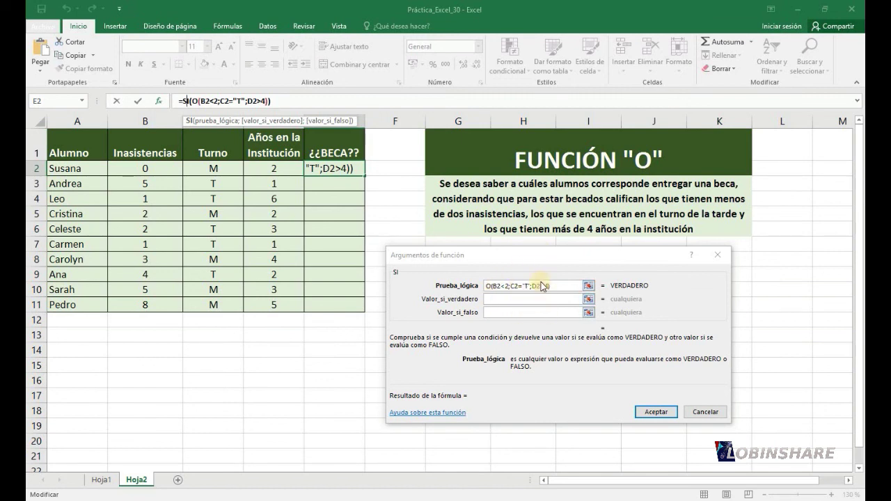
left_click(509, 300)
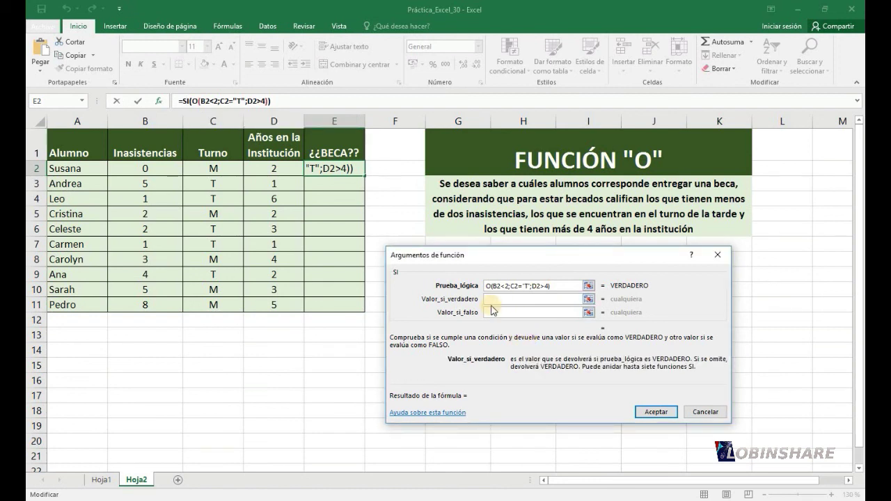
type("Si le corresponde Beca")
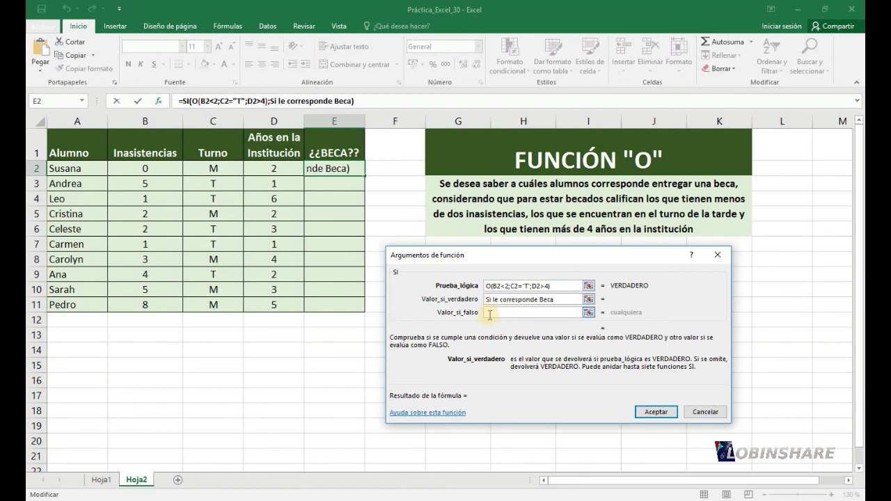
left_click(489, 315)
type("No")
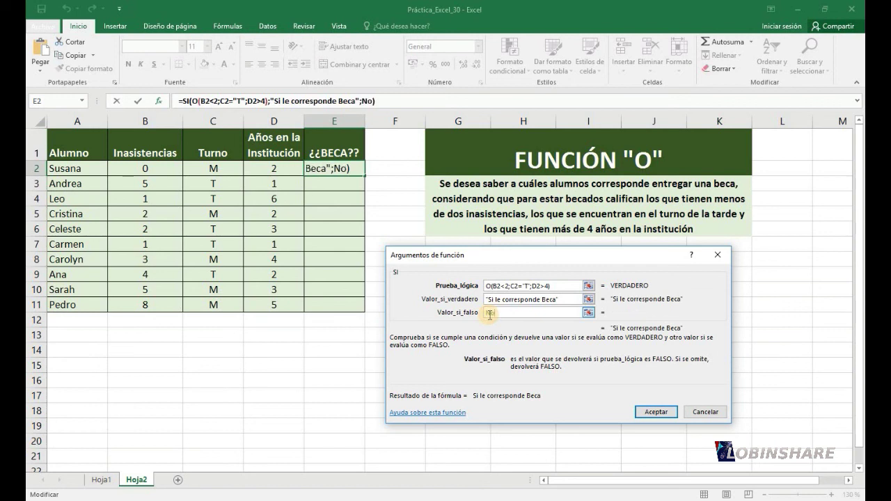
type(" le corresponde Beca")
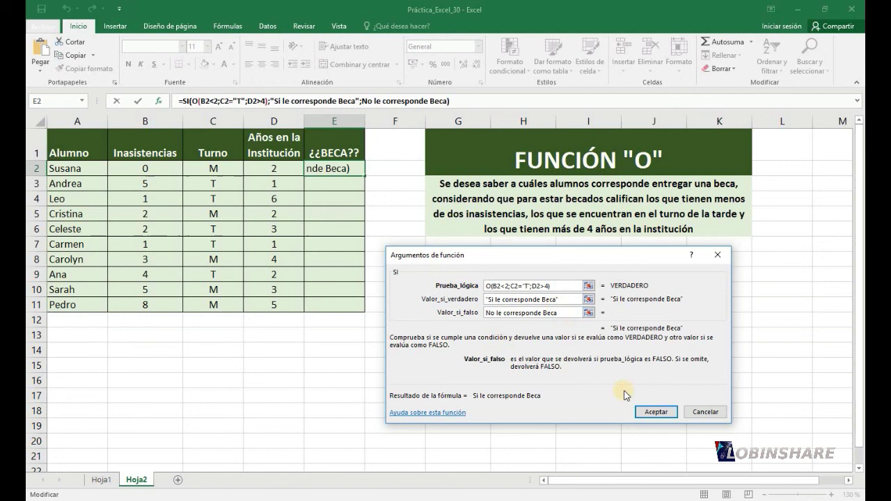
Confirm the E2 formula, widen column E, and copy the formula down to E11
left_click(655, 411)
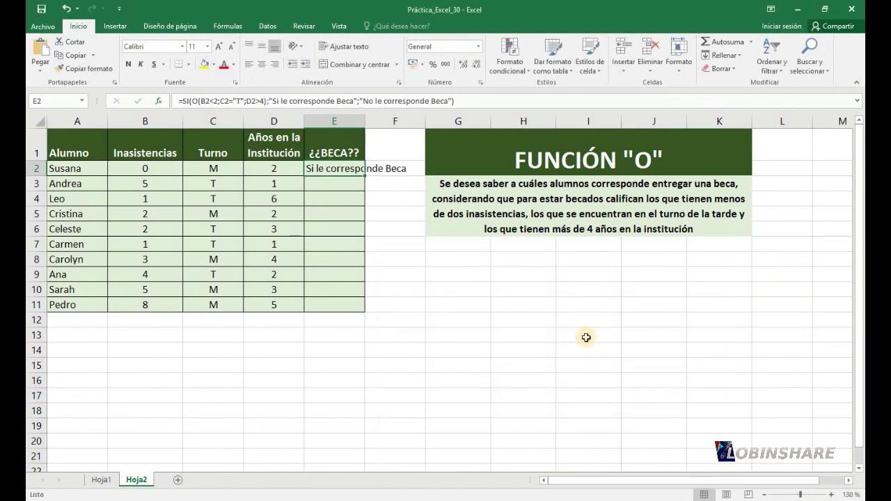
left_click_drag(364, 122, 413, 128)
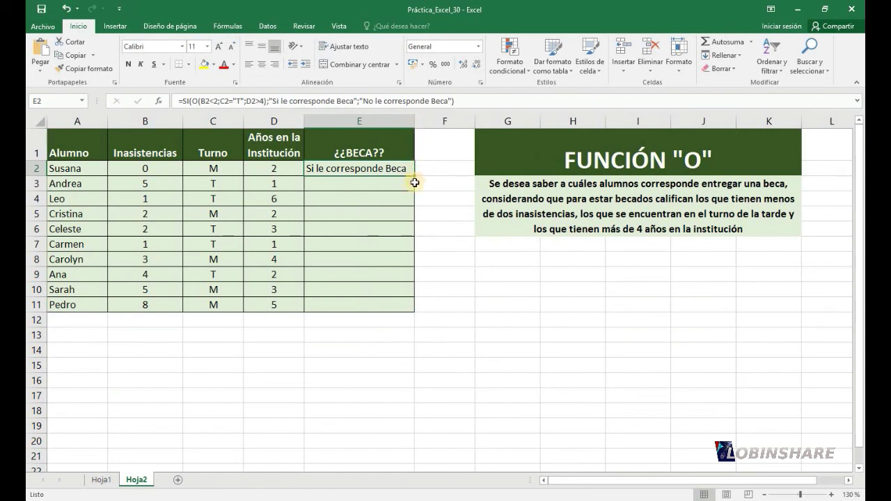
left_click(393, 169)
left_click_drag(413, 176, 406, 311)
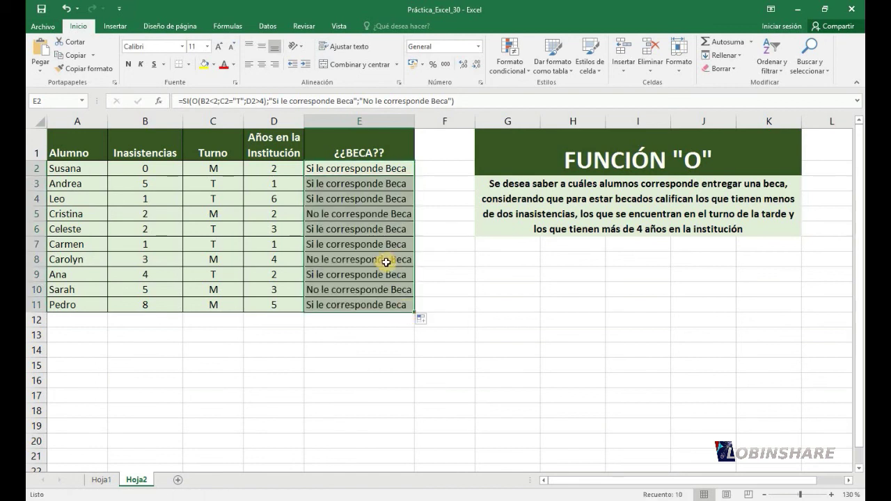
left_click(338, 259)
left_click(362, 307)
left_click_drag(69, 305, 355, 305)
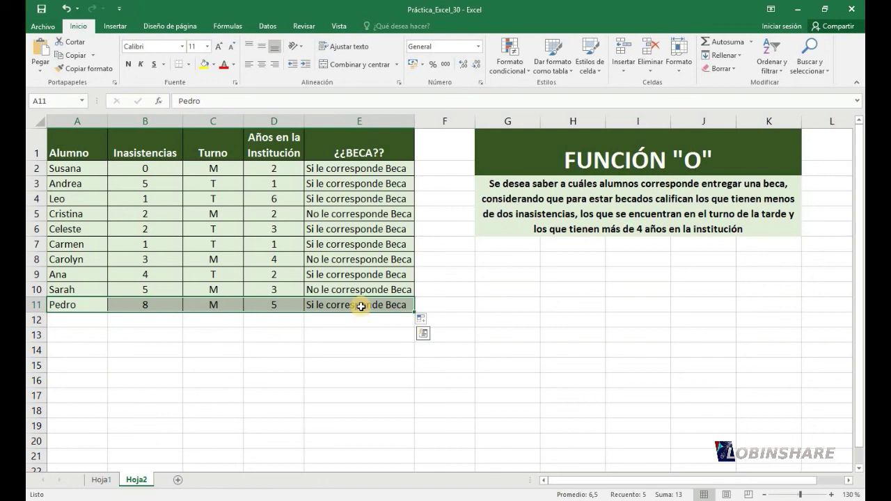
left_click(458, 298)
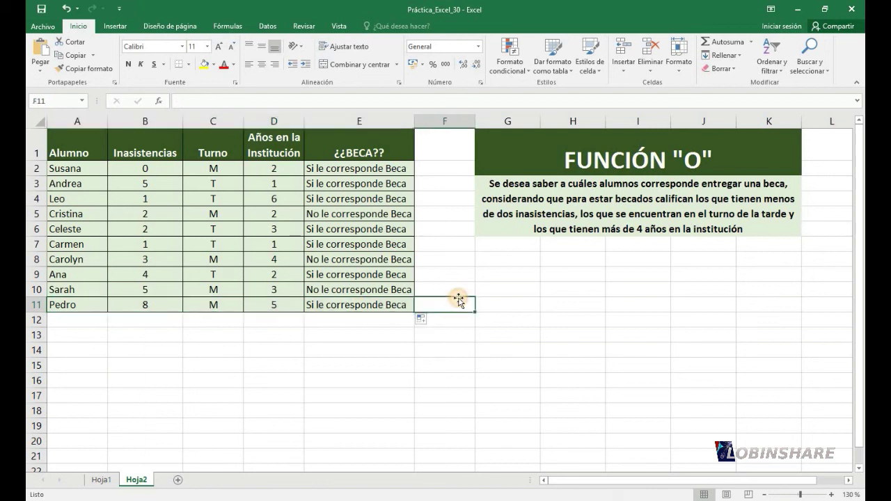